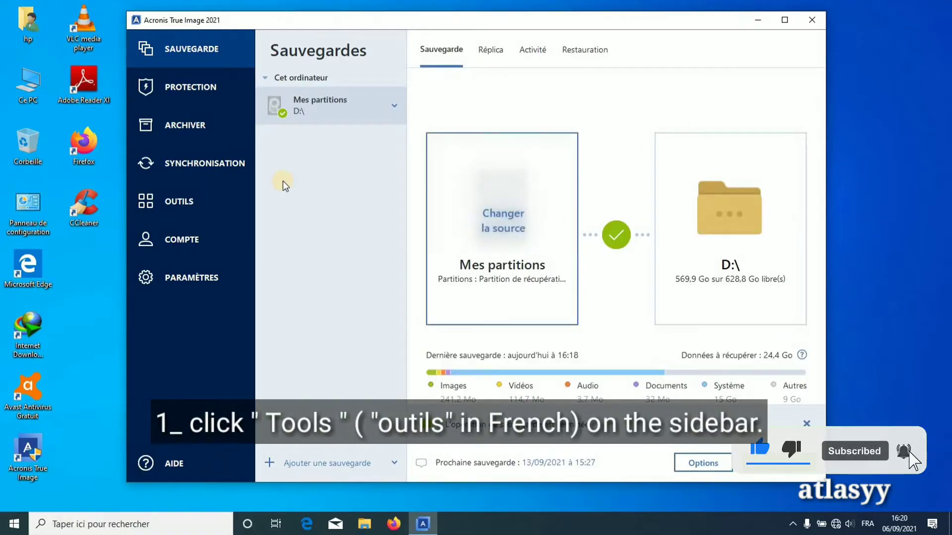
Step: Go to the Outils page and launch the Générateur de support de secours (Acronis Media Builder)
click(174, 203)
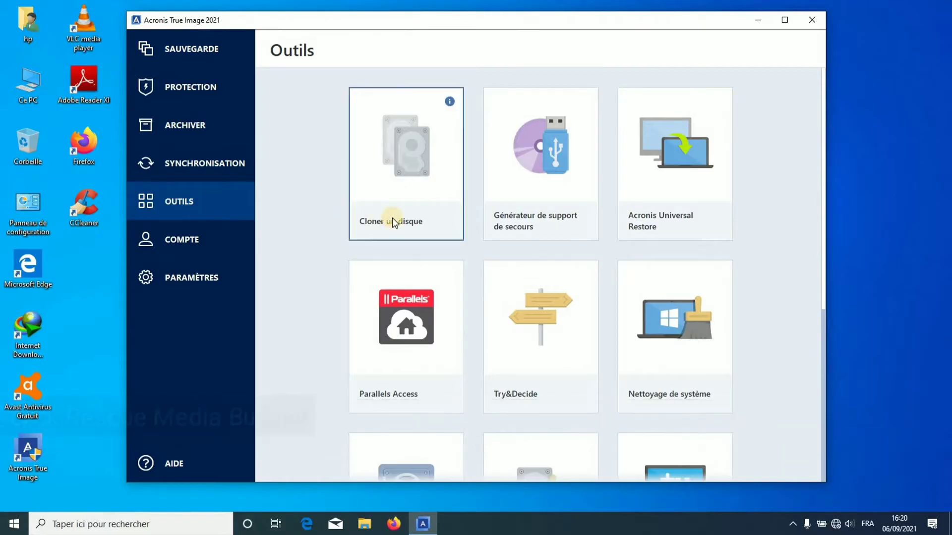
click(537, 135)
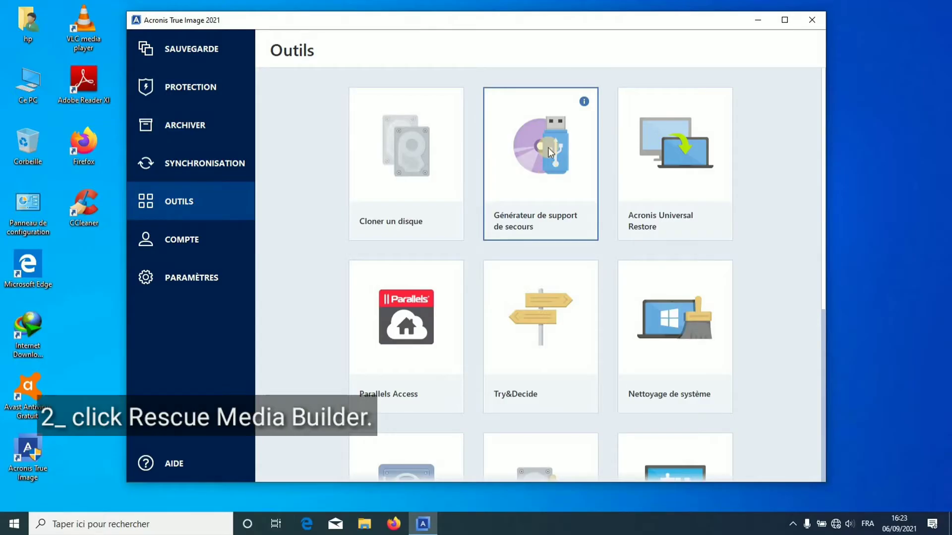
click(548, 147)
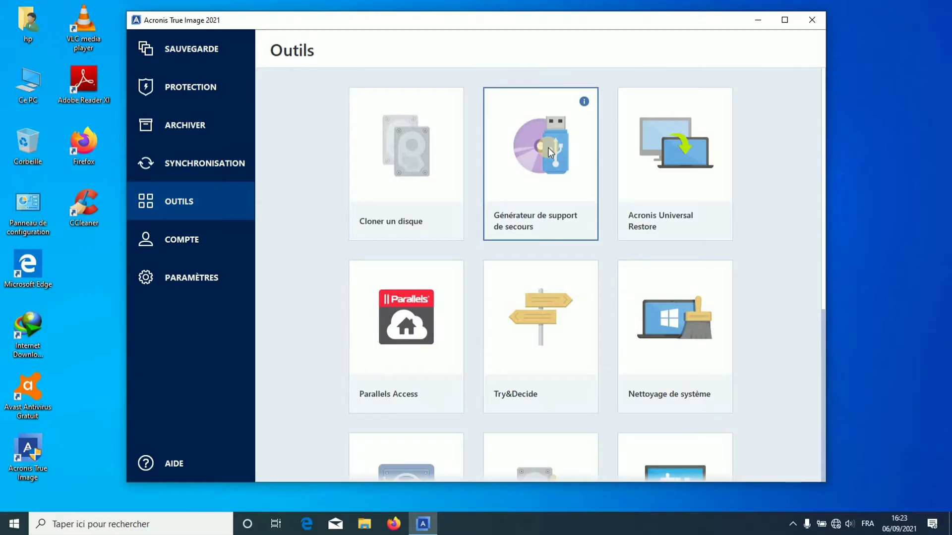
click(548, 147)
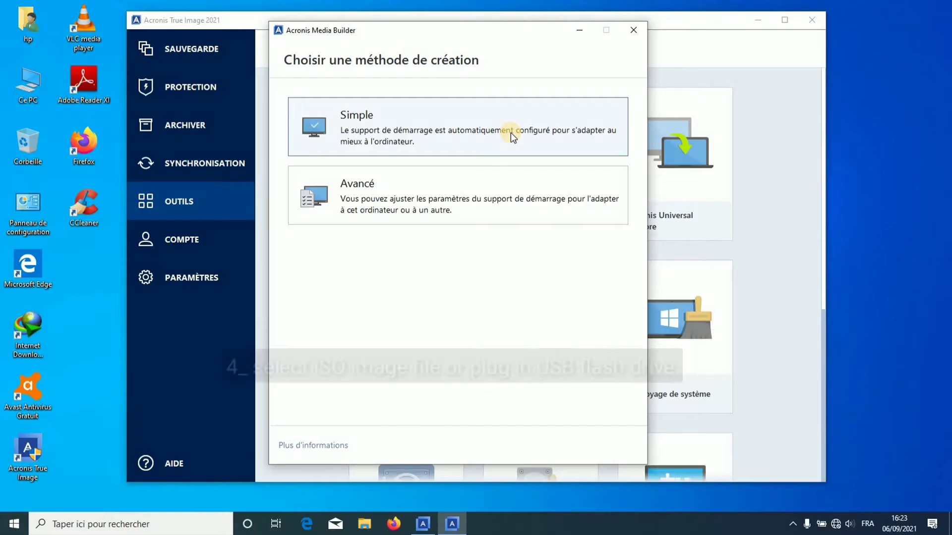
Step: Choose the Simple creation method in Acronis Media Builder
click(510, 133)
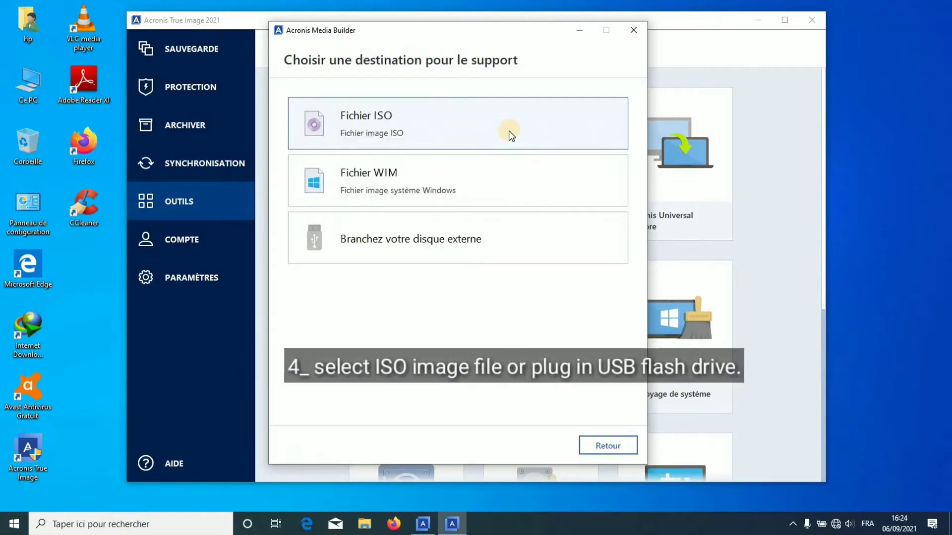
Step: Pick Fichier ISO as the destination and rename the file to Acronisbootable in Bureau
click(509, 131)
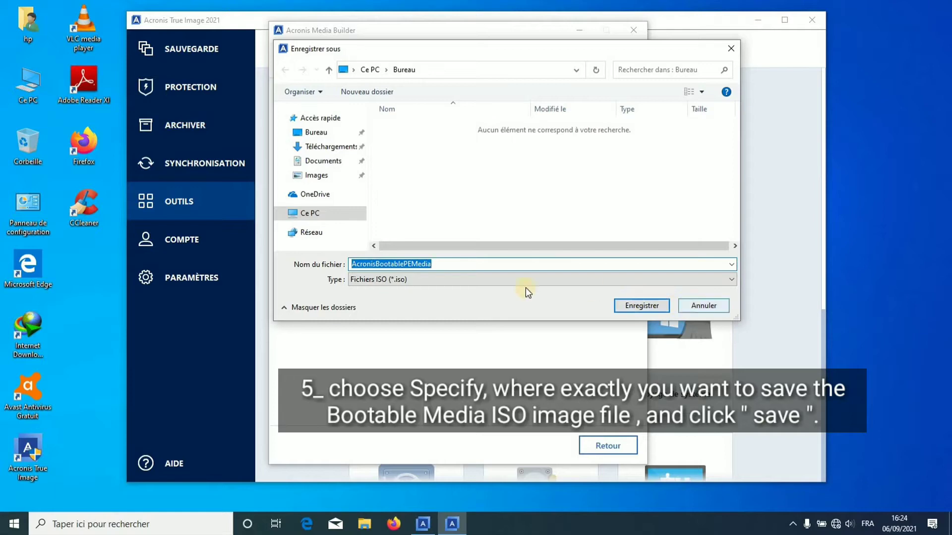
click(446, 265)
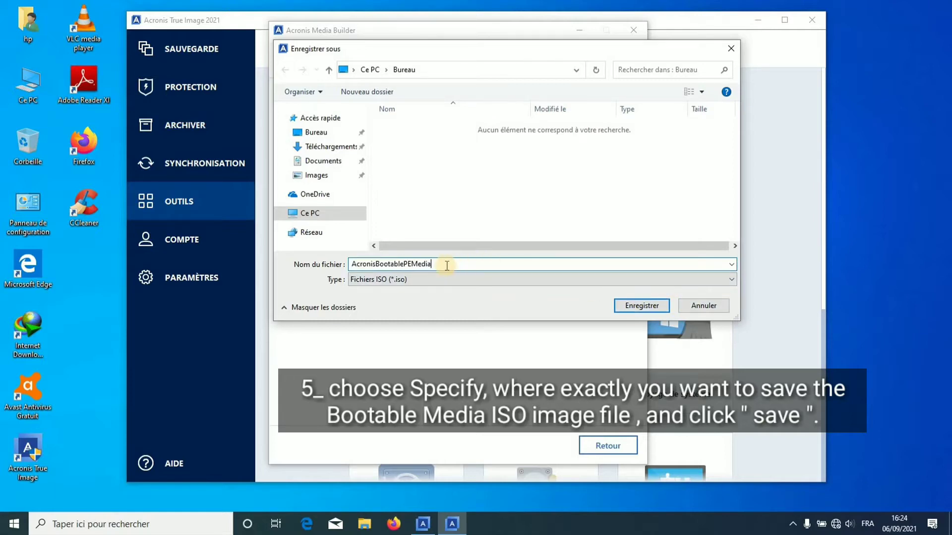
key(BackSpace)
key(BackSpace)
key(BackSpace)
key(BackSpace)
key(BackSpace)
key(BackSpace)
key(BackSpace)
key(BackSpace)
key(BackSpace)
key(BackSpace)
key(BackSpace)
key(BackSpace)
key(BackSpace)
key(BackSpace)
key(BackSpace)
text(boot)
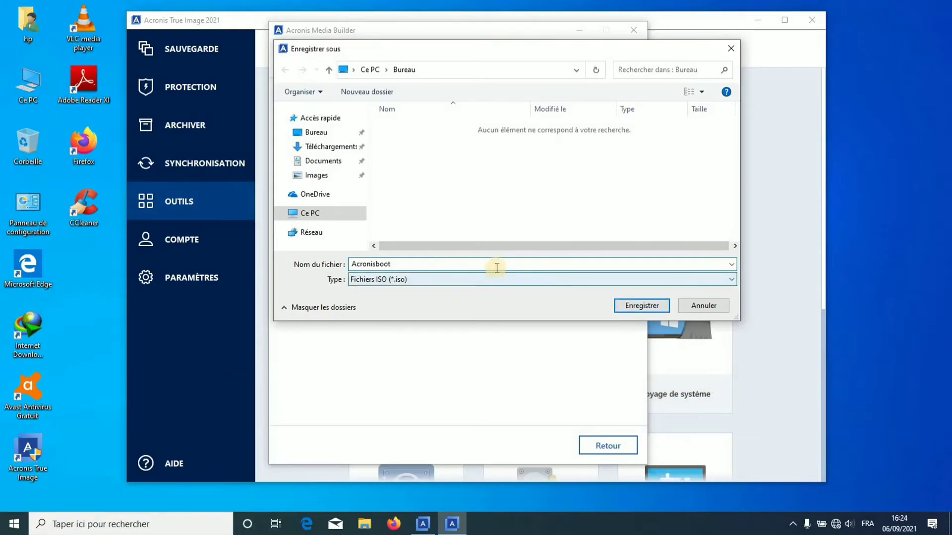
text(a)
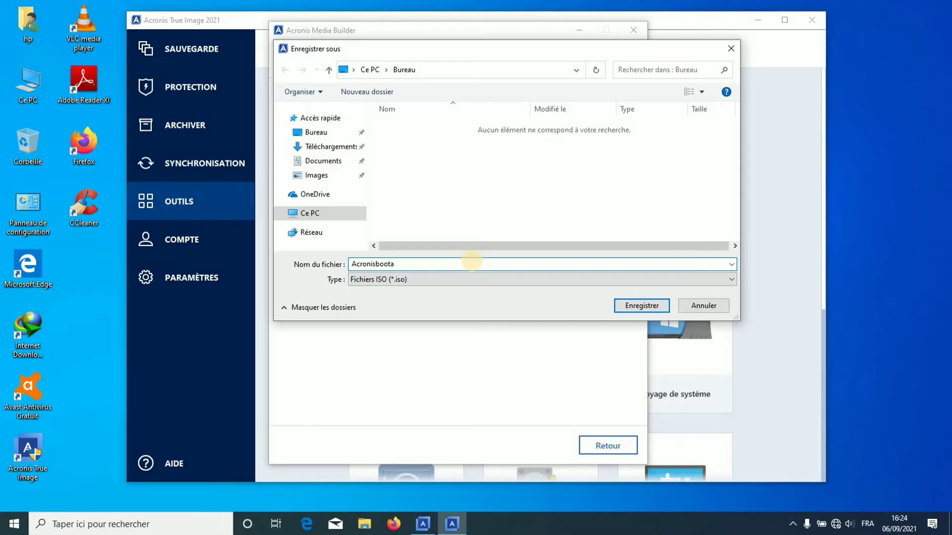
text(ble)
Step: Save the ISO as Acronisbootable and confirm the Synthèse page to build the rescue media
click(634, 306)
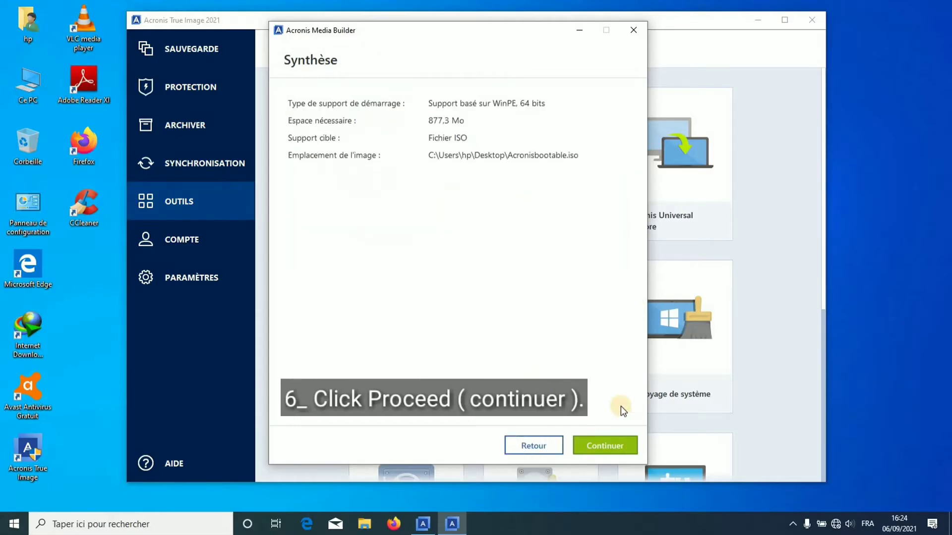
click(602, 440)
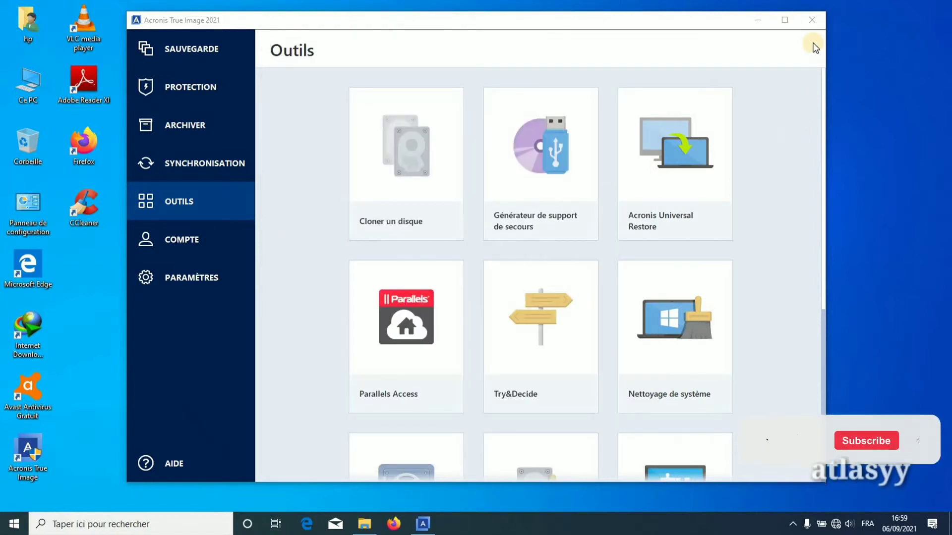
Step: Close Acronis, move rufus-3-15 from the user folder to the desktop and launch Rufus
click(812, 21)
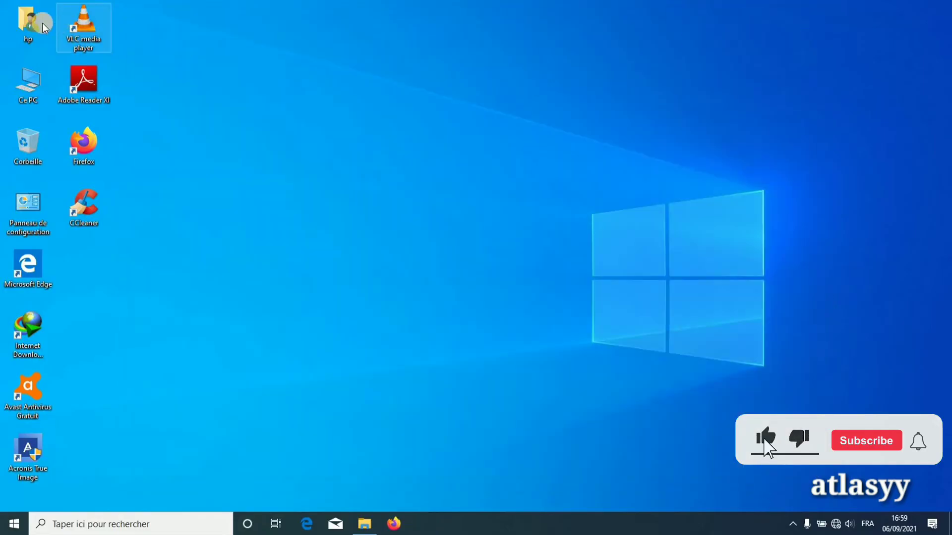
double_click(40, 28)
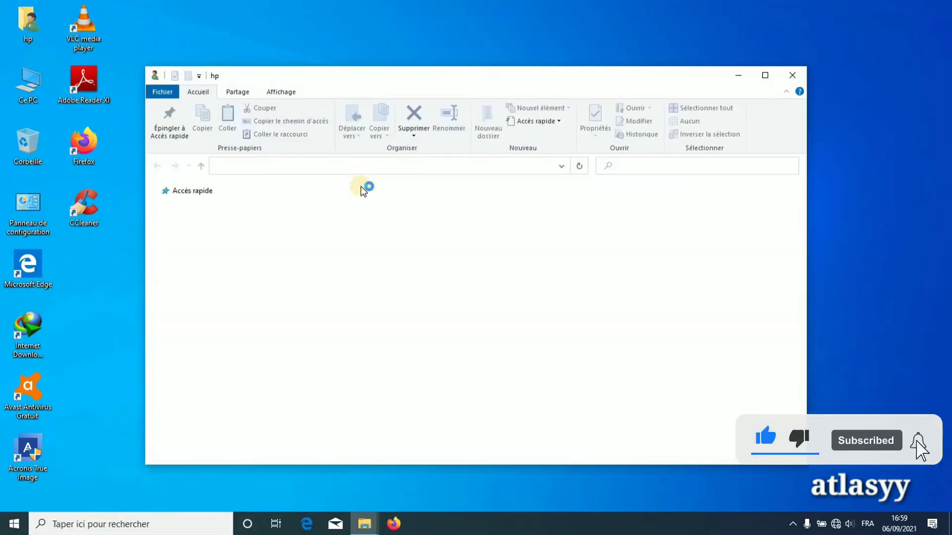
click(364, 260)
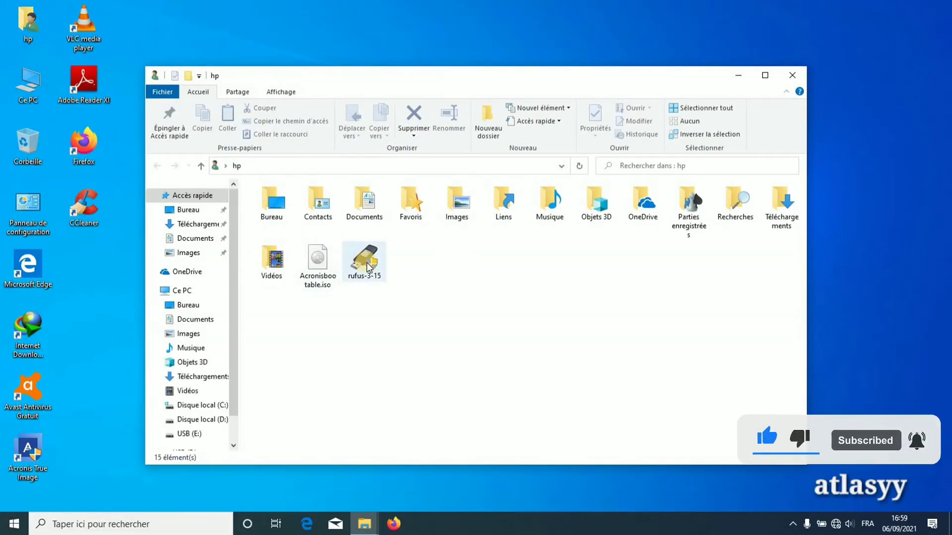
click(439, 43)
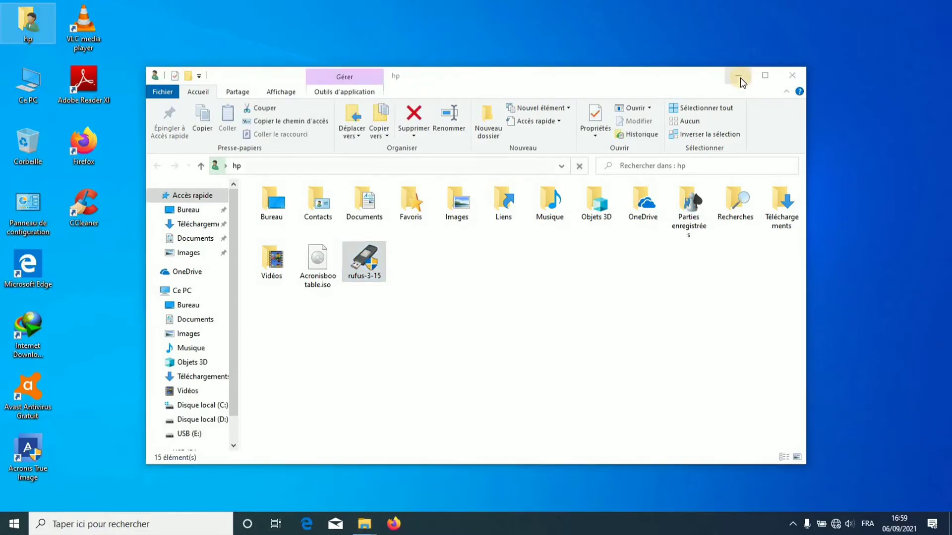
key(ctrl+v)
click(801, 73)
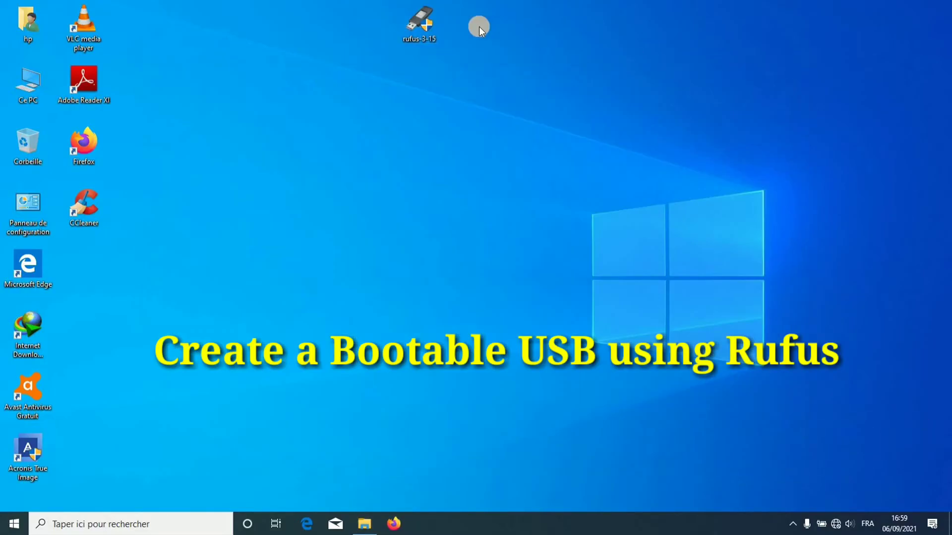
double_click(440, 22)
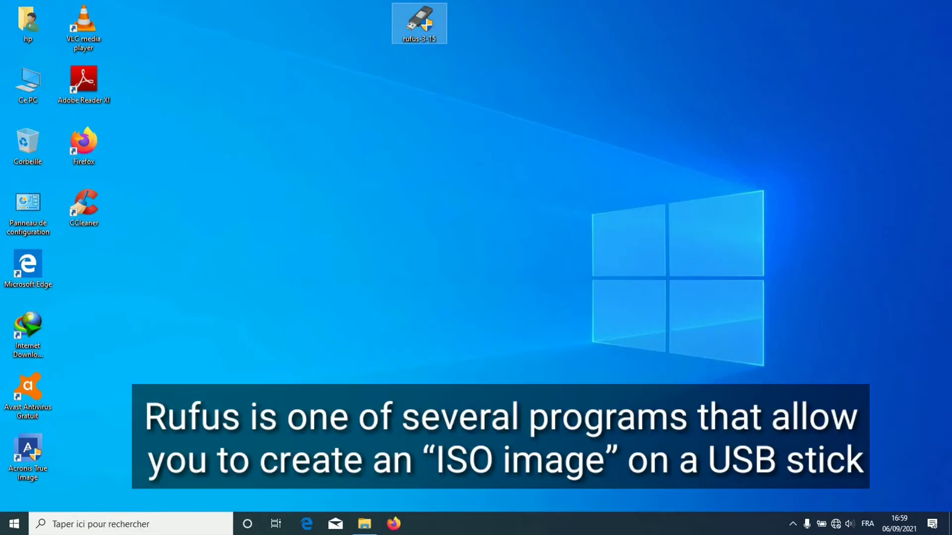
Step: Move Acronisbootable.iso from the user folder onto the desktop and close File Explorer
click(424, 347)
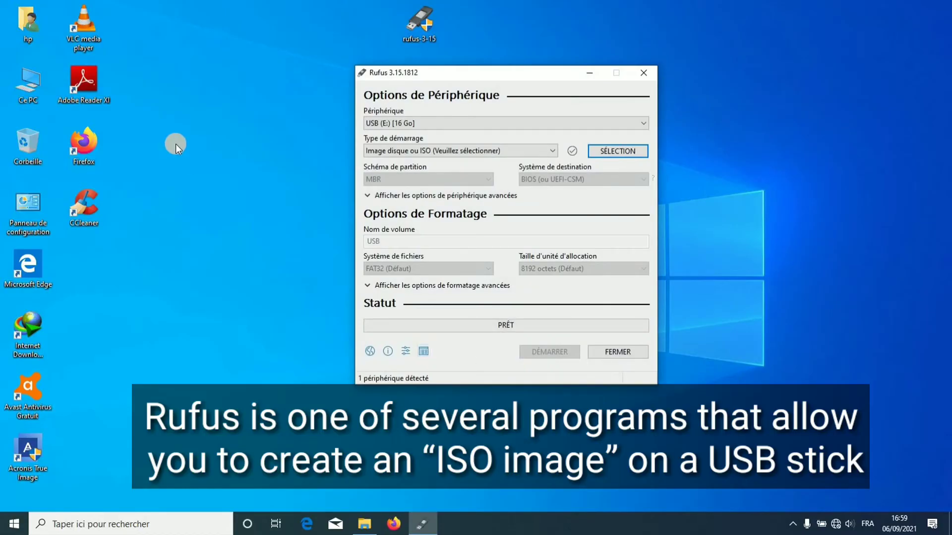
double_click(28, 22)
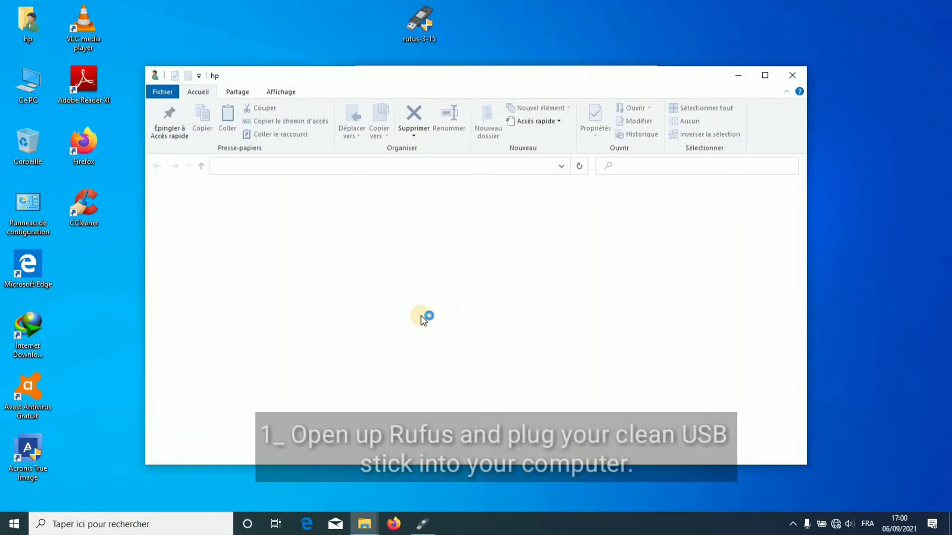
click(319, 285)
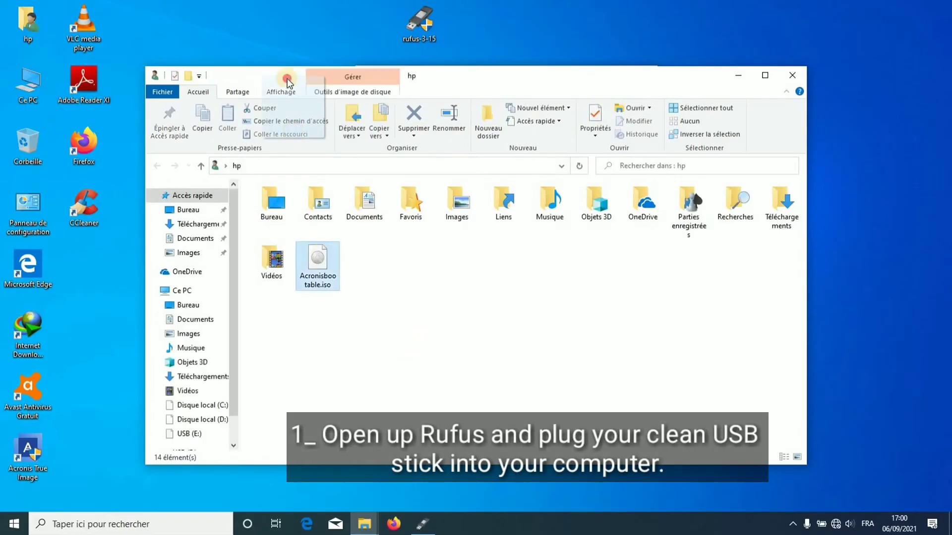
drag(287, 81, 276, 24)
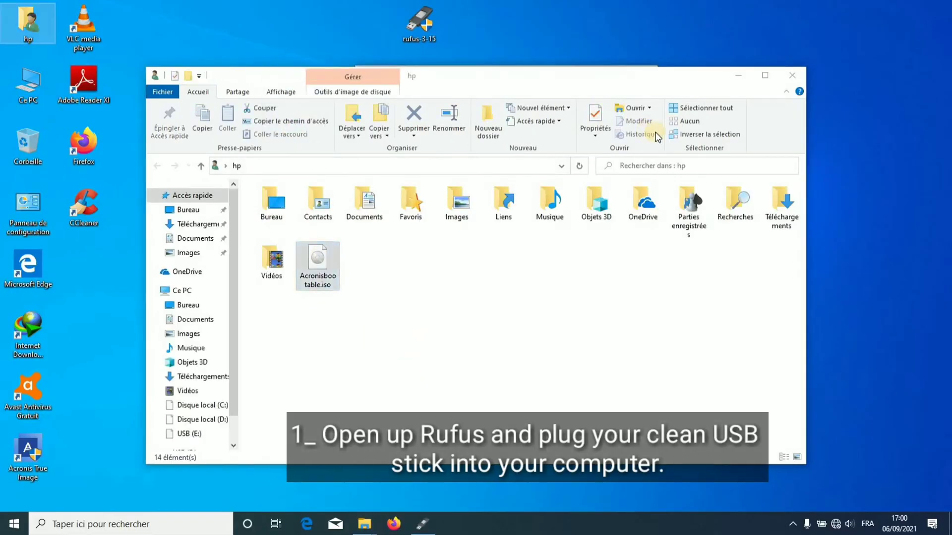
click(795, 73)
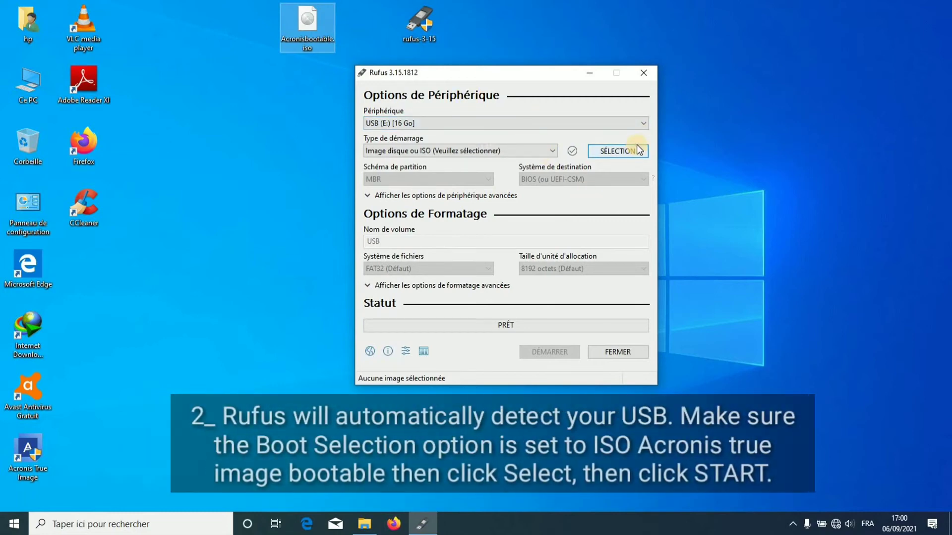
Step: Load Acronisbootable.iso from Bureau as the Rufus boot image and start the write
click(639, 150)
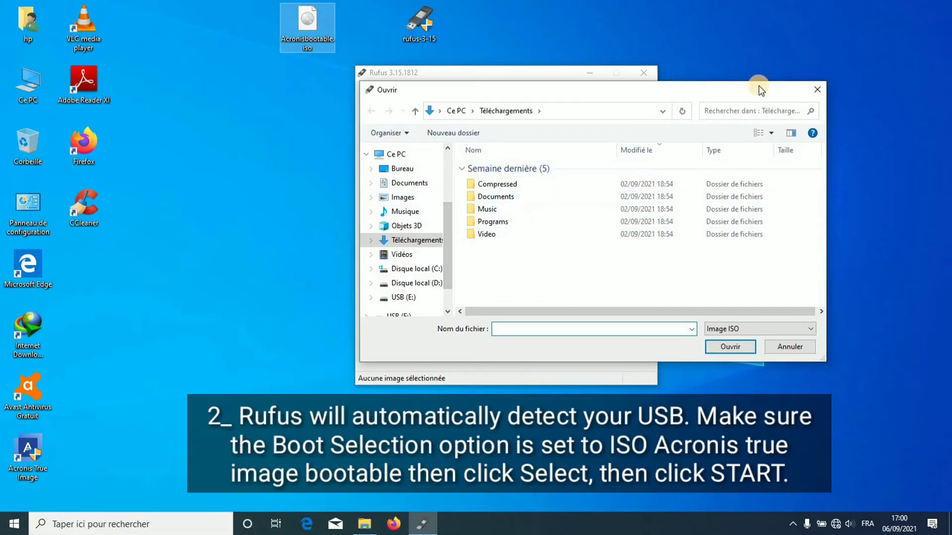
click(434, 165)
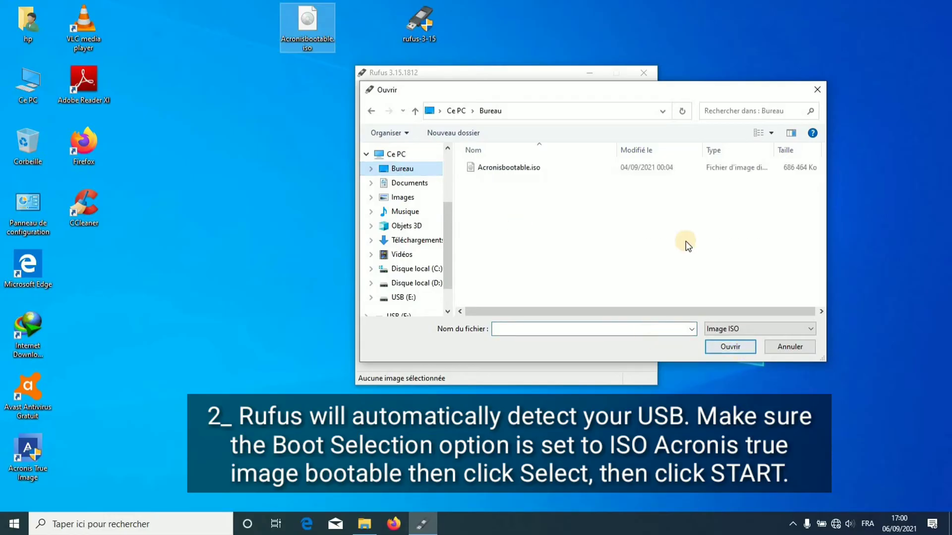
click(592, 171)
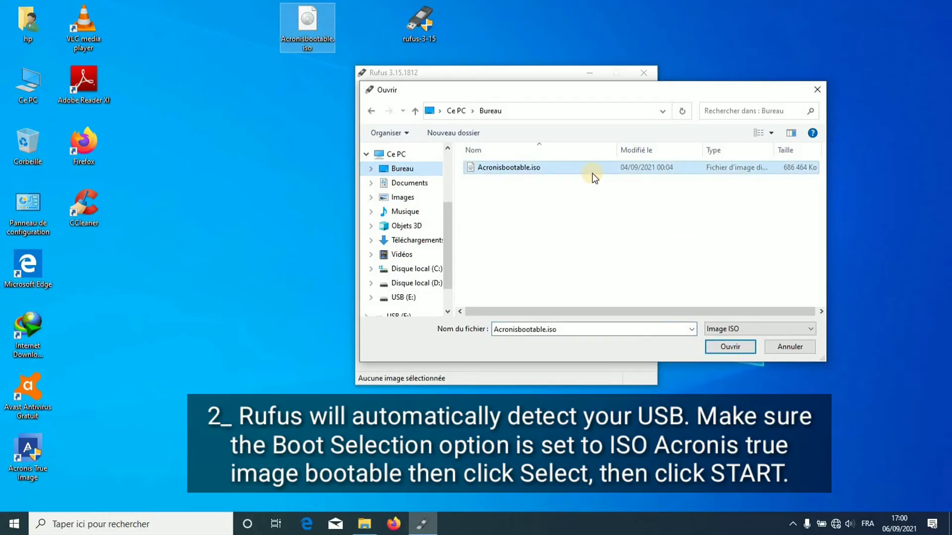
click(729, 342)
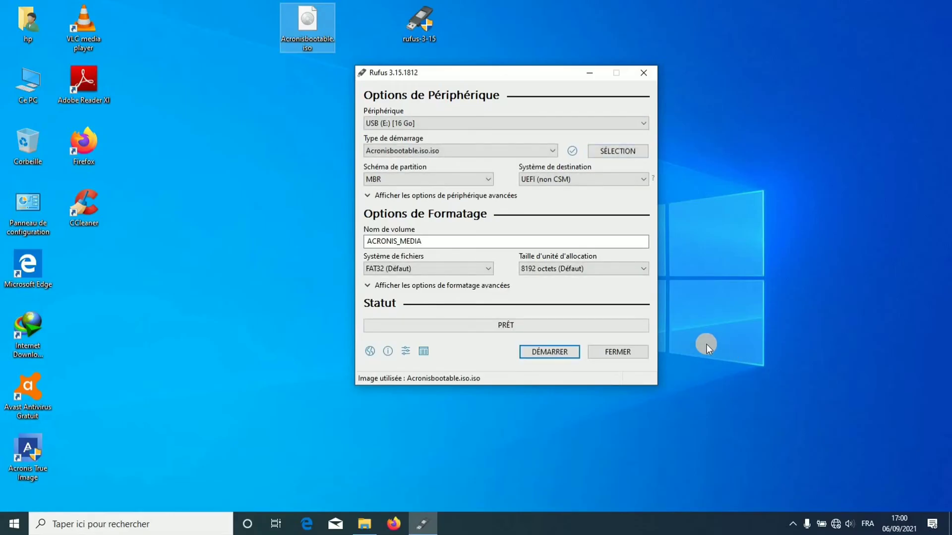
click(540, 350)
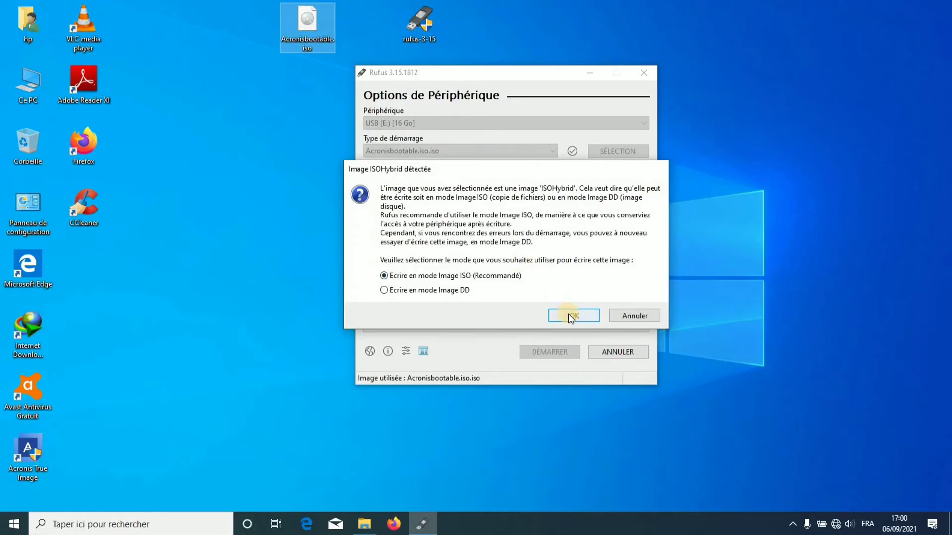
Step: Keep ISO image write mode and accept erasing all data on the 16 Go USB drive
click(570, 317)
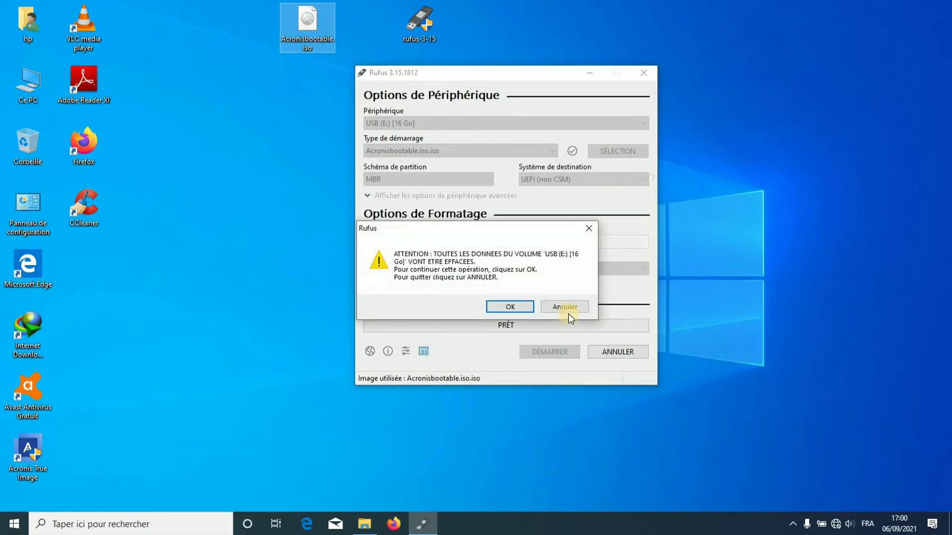
click(515, 307)
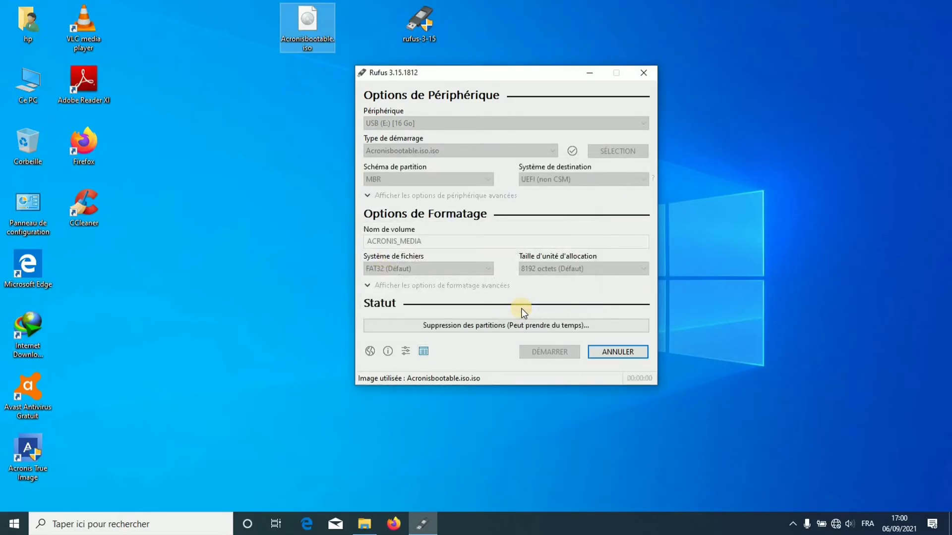